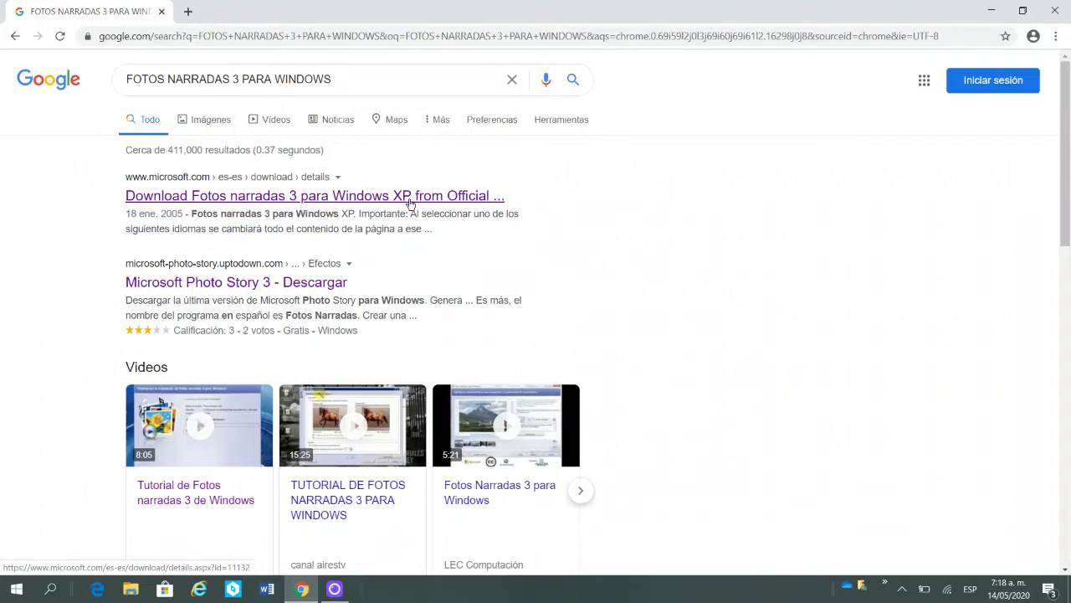
Open the official Microsoft download page for Fotos narradas 3 para Windows XP from the search results
click(505, 201)
click(309, 199)
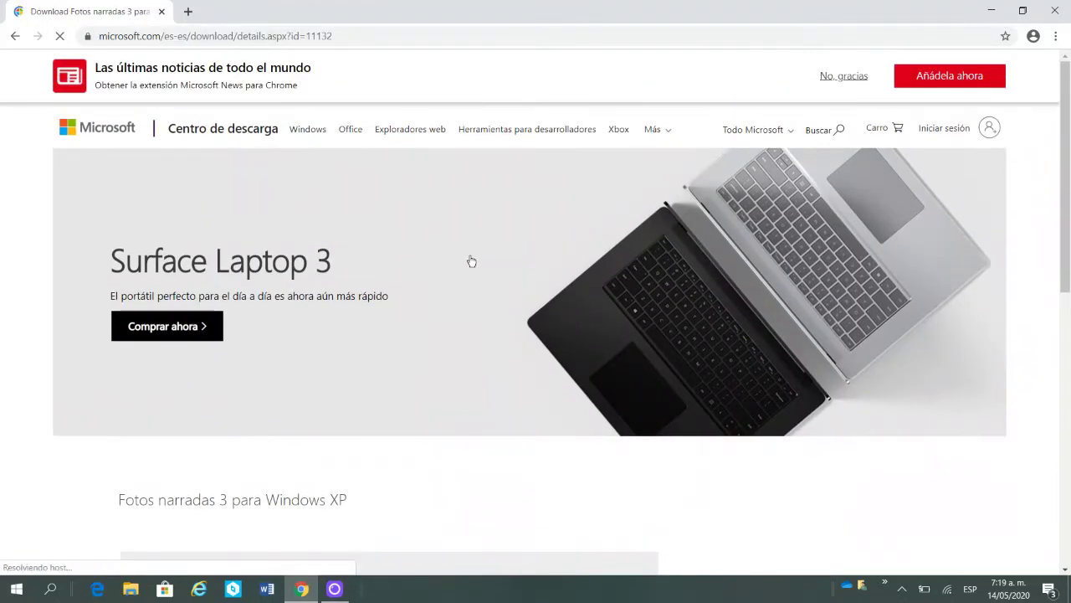
scroll(473, 261, down, 1)
scroll(473, 261, down, 5)
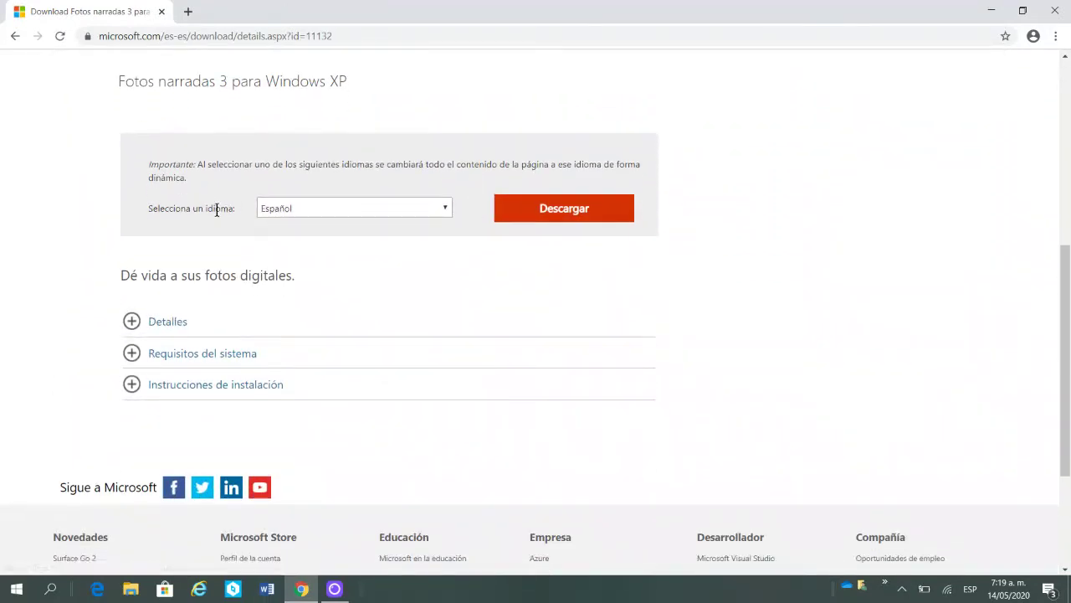
Download Fotos narradas 3 with Español as the language
click(442, 209)
click(440, 210)
click(523, 214)
click(523, 213)
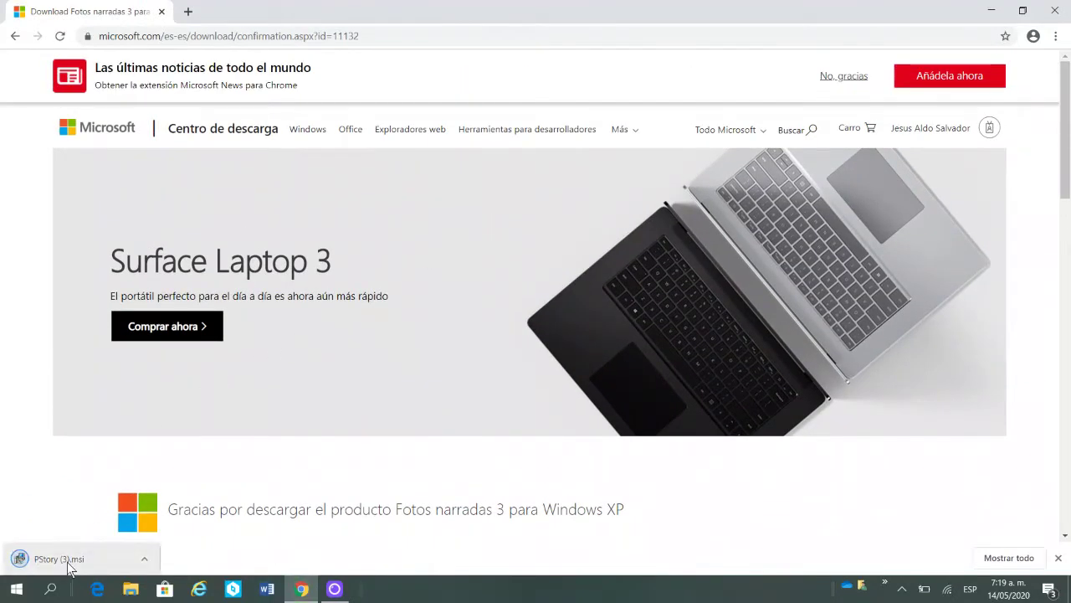
Open the downloaded installer PStory (3).msi and allow it to run despite the security prompt
click(69, 561)
click(71, 558)
click(70, 557)
click(72, 557)
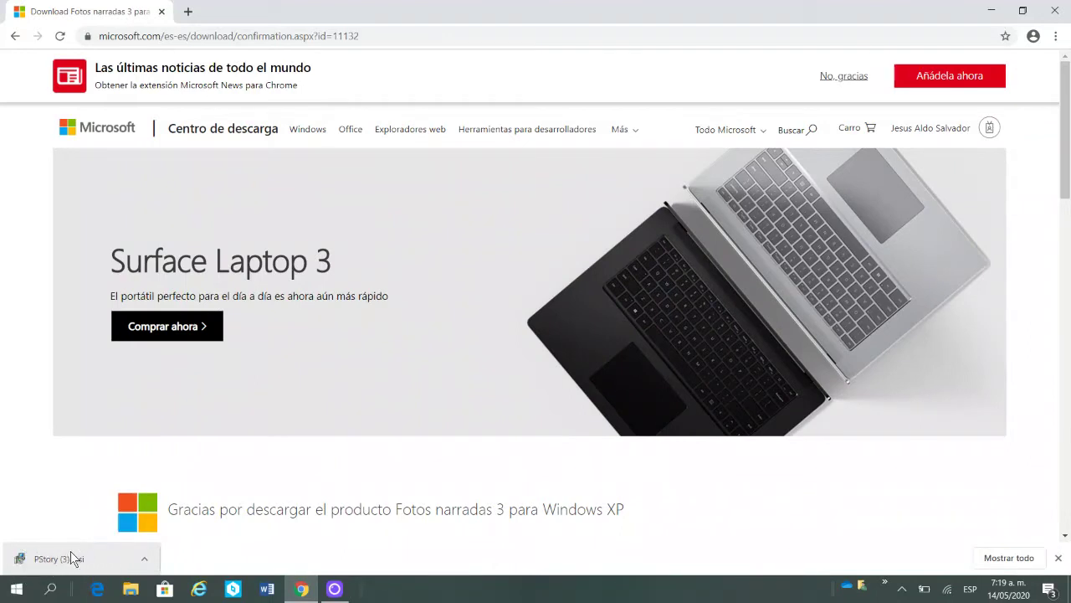
click(145, 559)
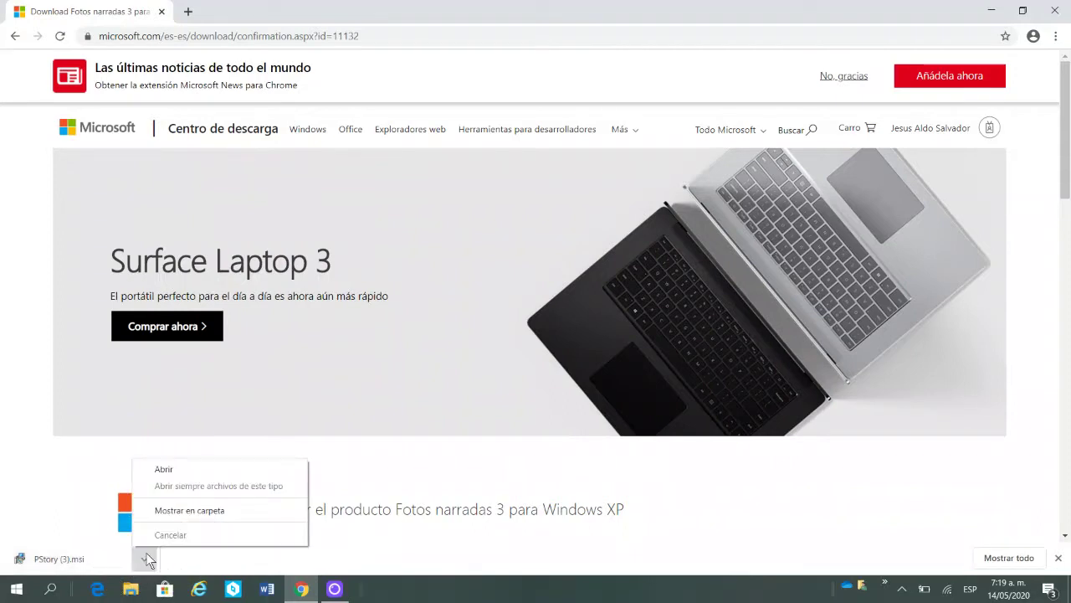
click(190, 473)
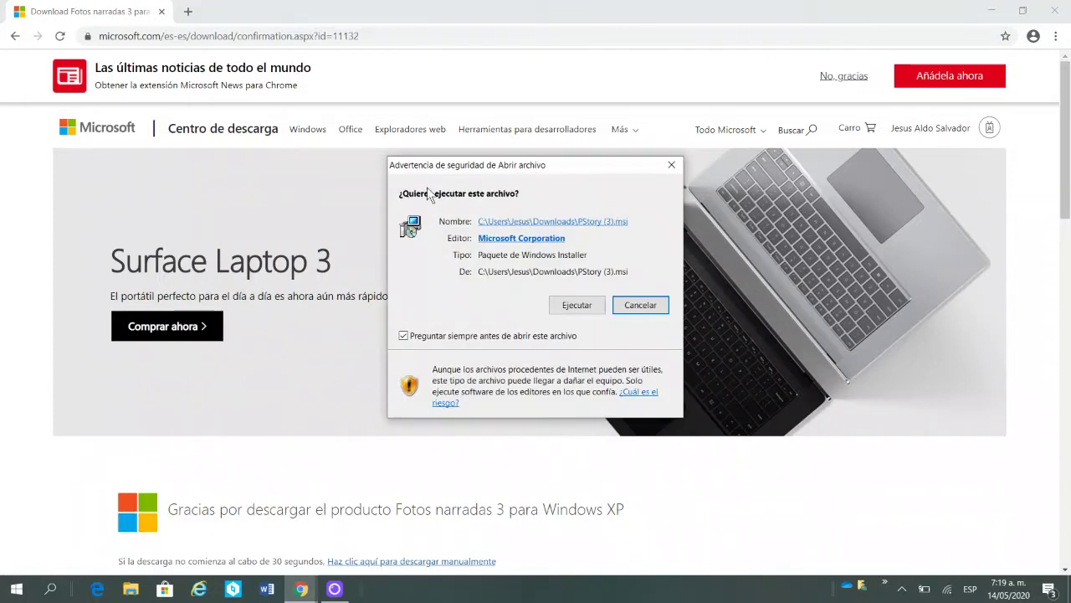
click(576, 307)
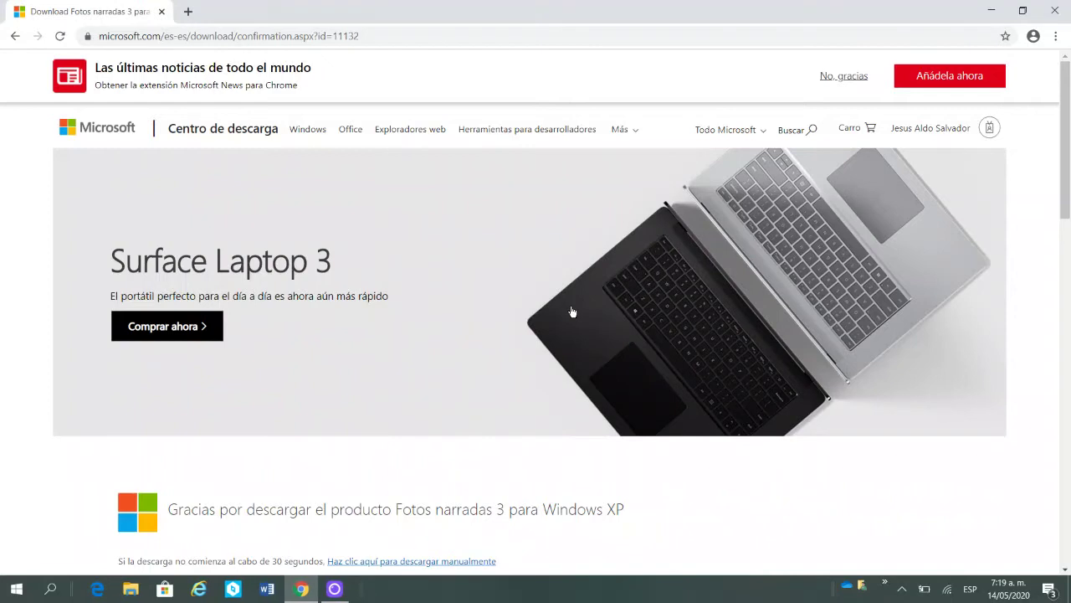
Begin the Fotos narradas 3 installation wizard and accept the licence agreement terms
drag(527, 164, 503, 157)
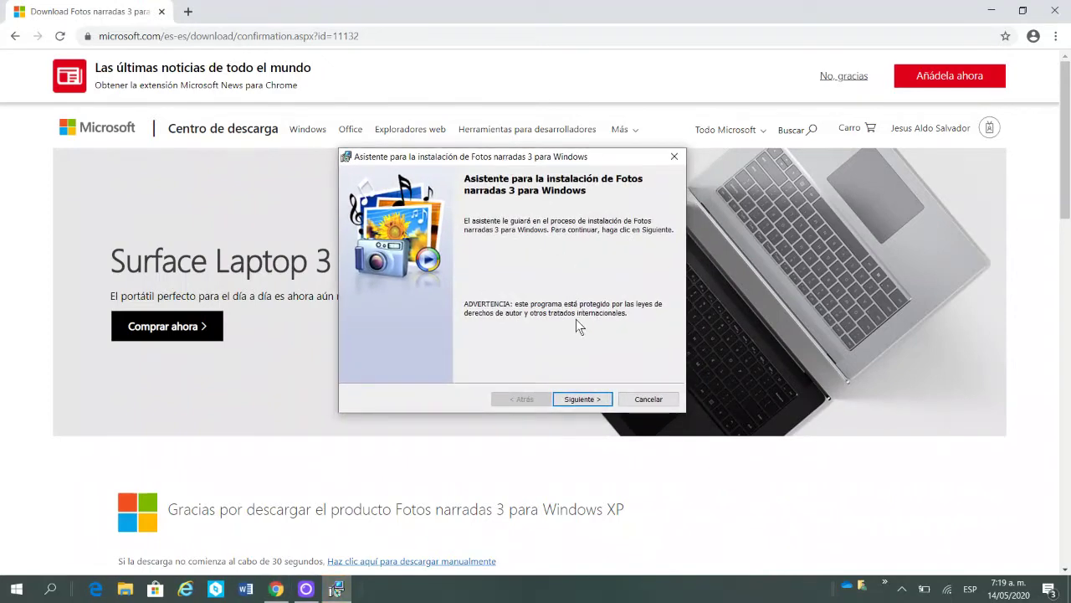
click(581, 399)
click(578, 399)
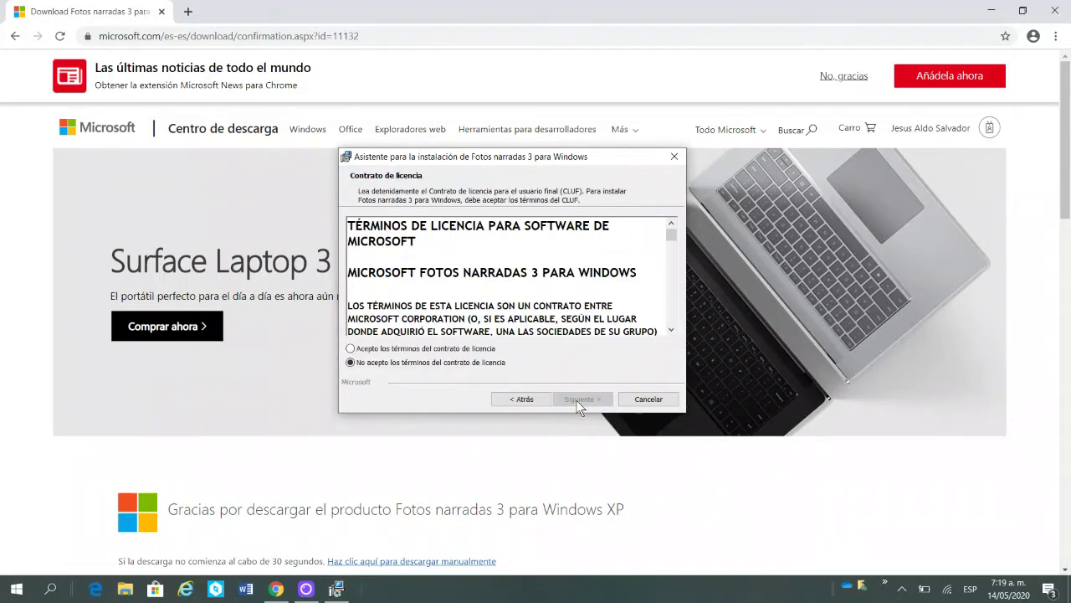
click(352, 349)
click(351, 349)
click(578, 399)
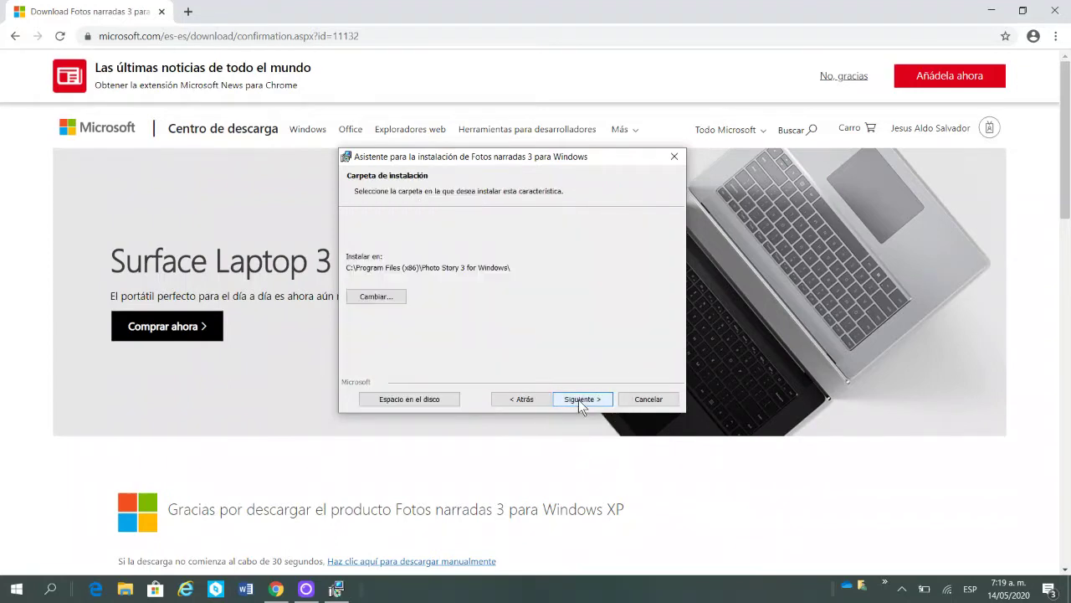
Install Fotos narradas 3 in the default folder, allow it to change the device, and finish the wizard
click(579, 399)
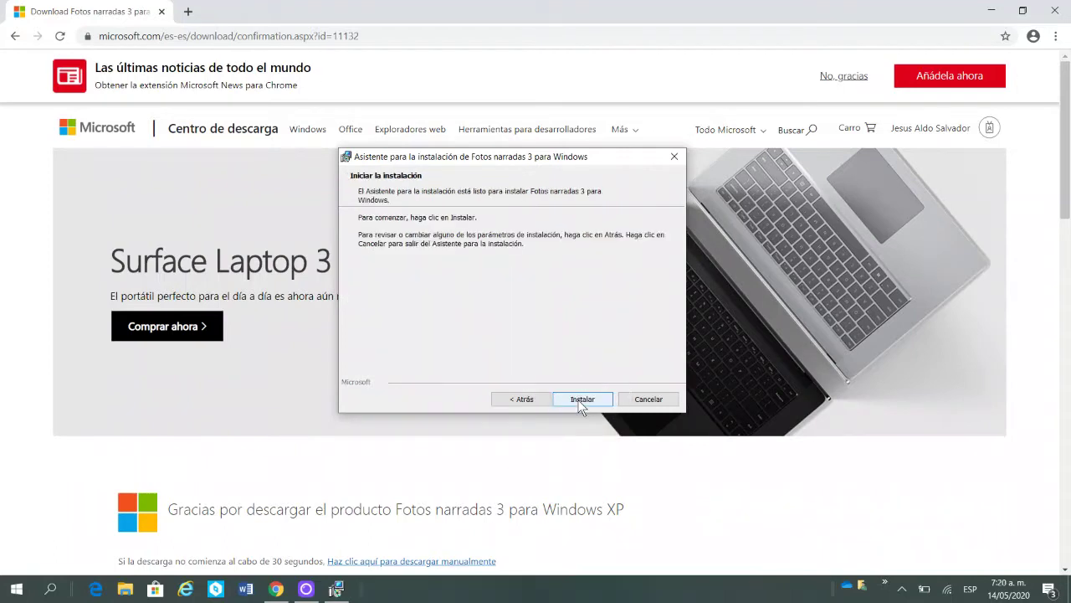
click(577, 399)
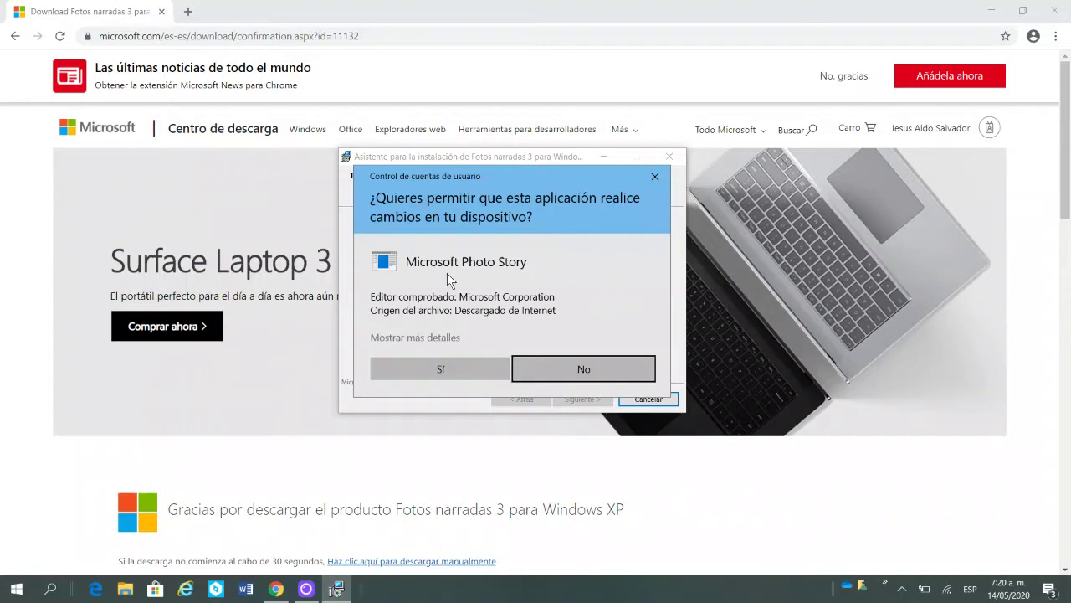
click(442, 370)
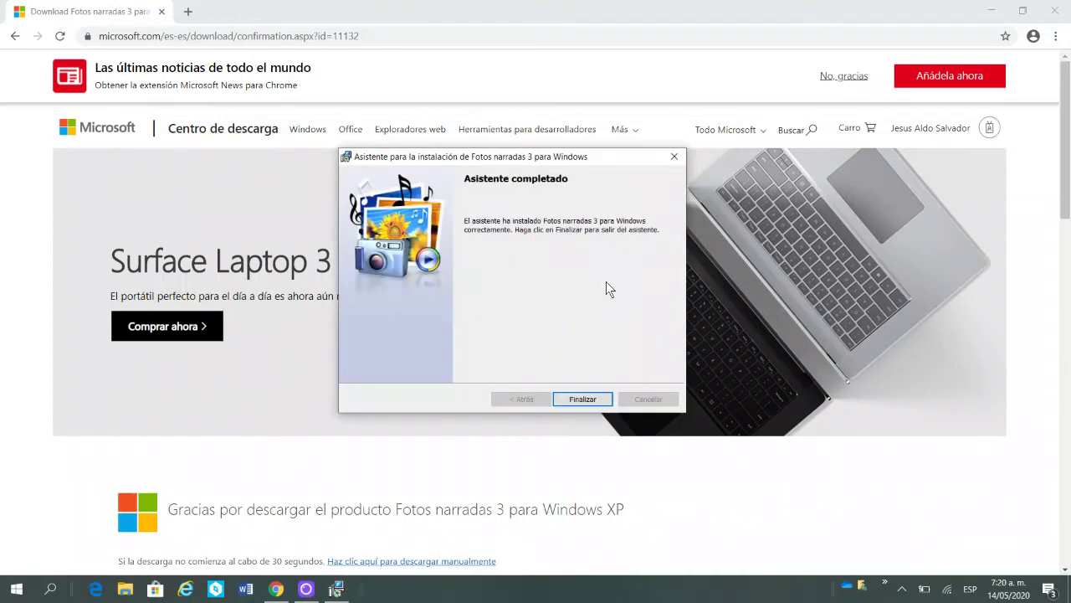
click(584, 399)
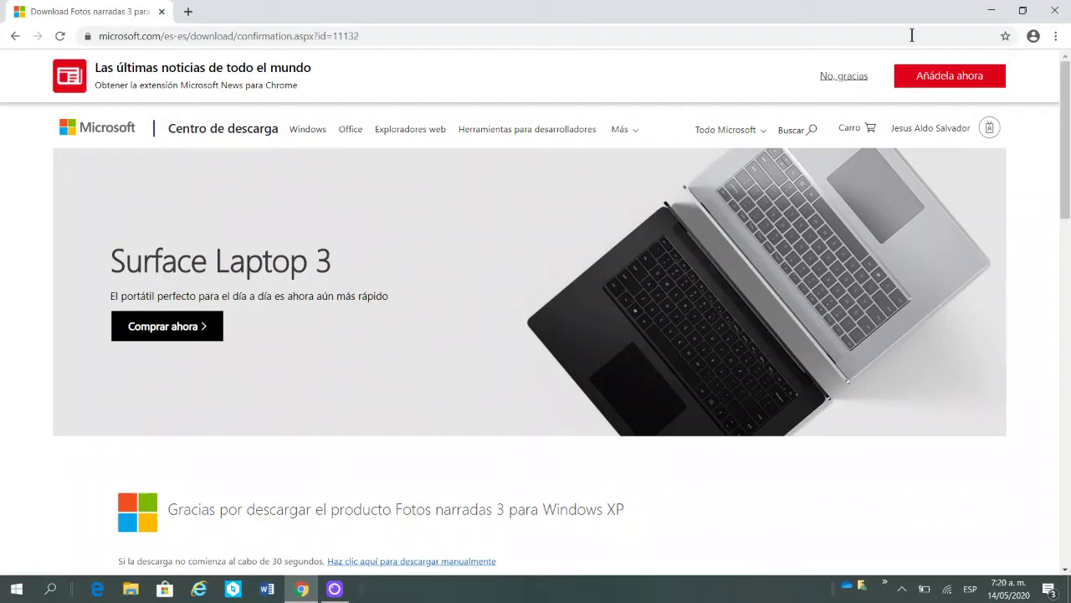
Close the browser, search Windows for "FOTOS NARRADAS 3" and launch Fotos narradas 3 para Windows
click(1055, 10)
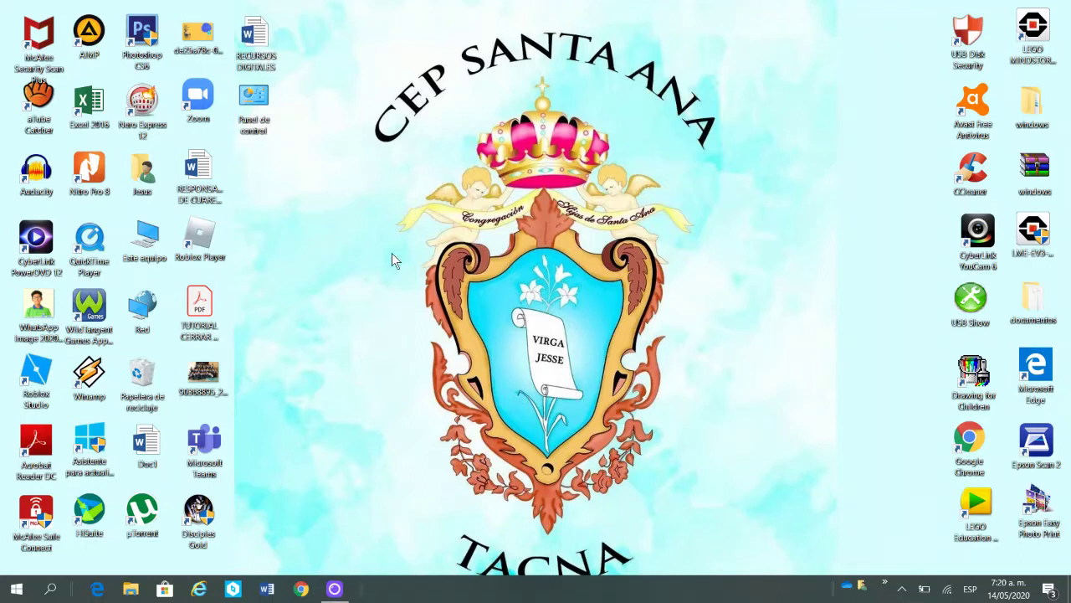
click(52, 590)
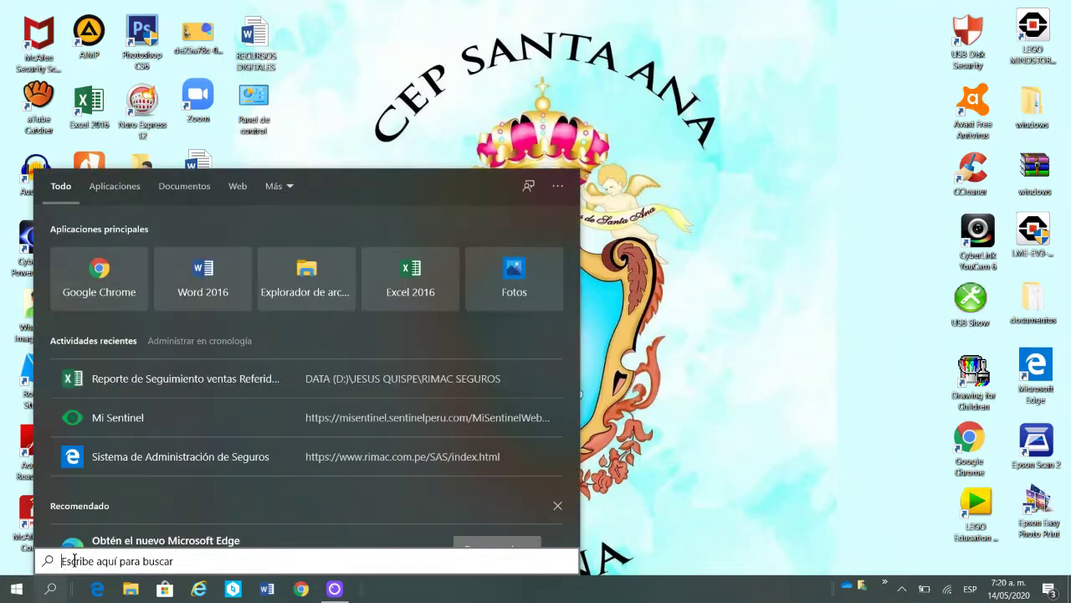
text(FOTOS NARRA)
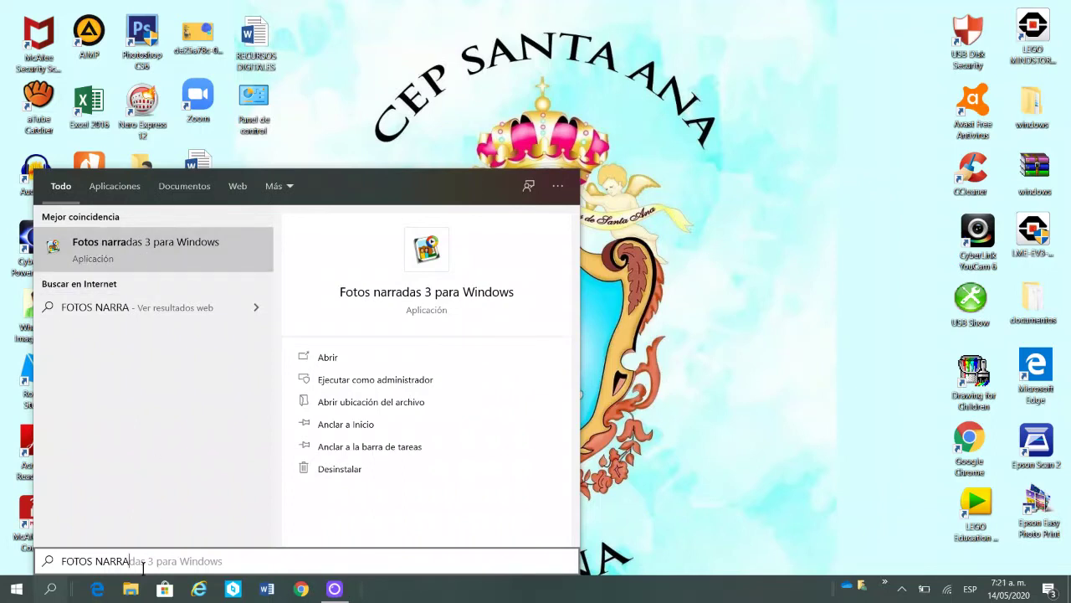
text(DAS)
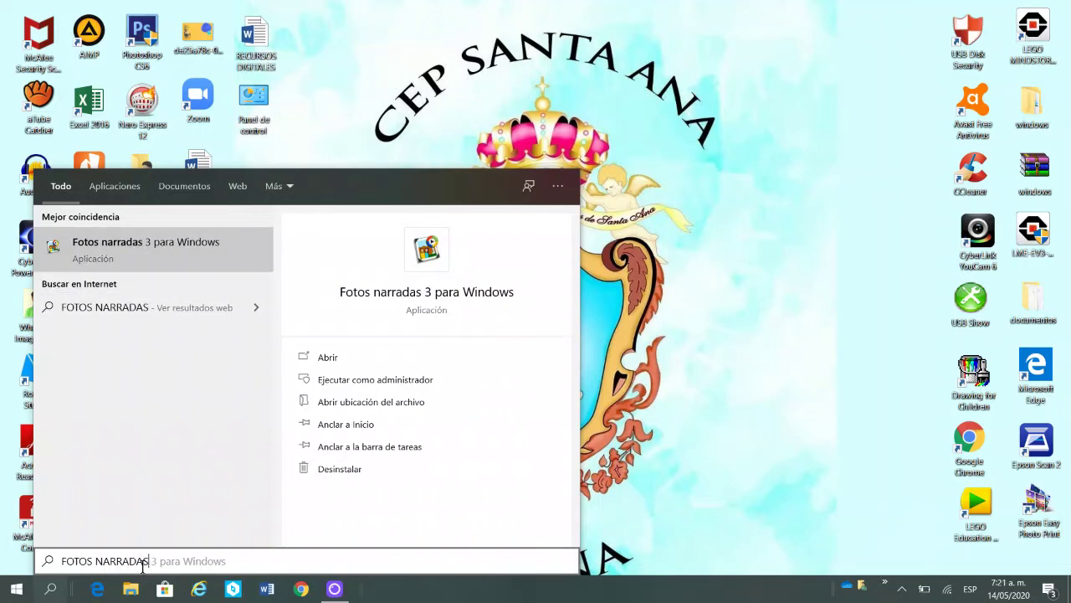
text( 3)
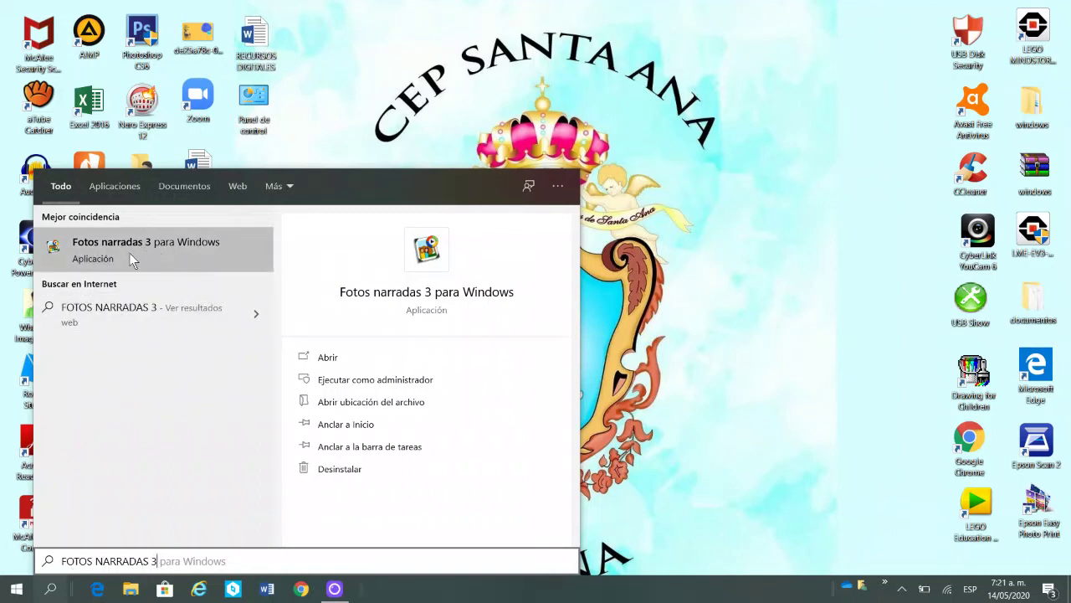
click(84, 250)
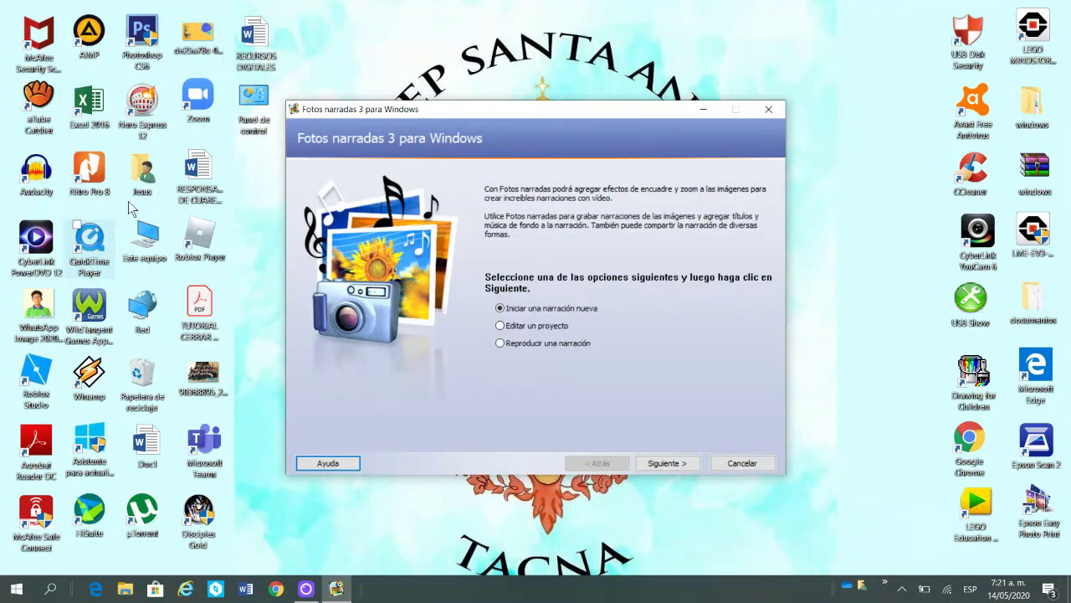
Start a new narration and proceed to importing images
drag(541, 109, 549, 73)
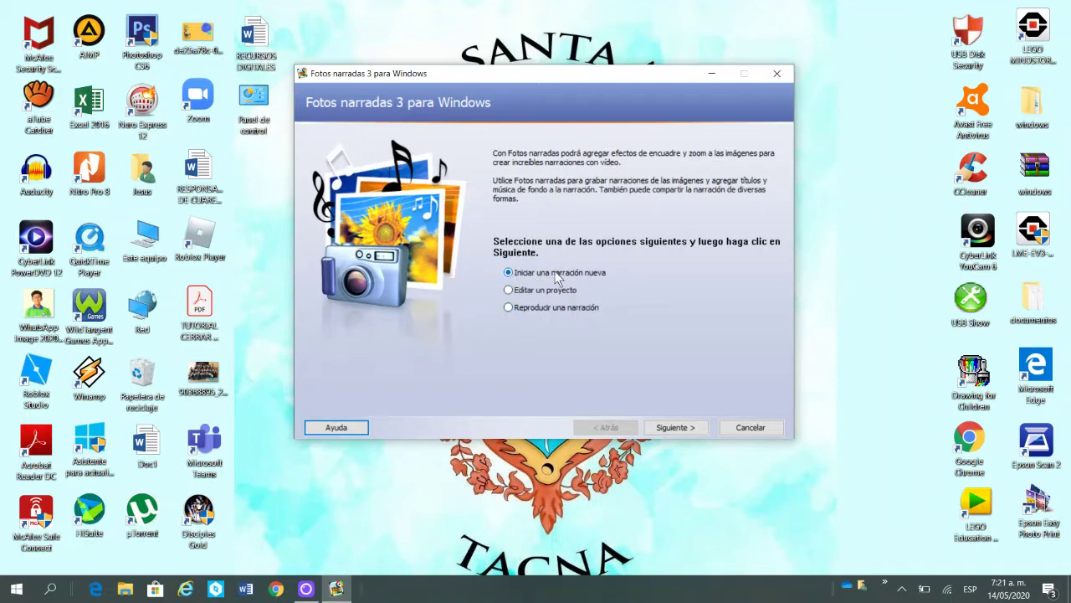
click(687, 428)
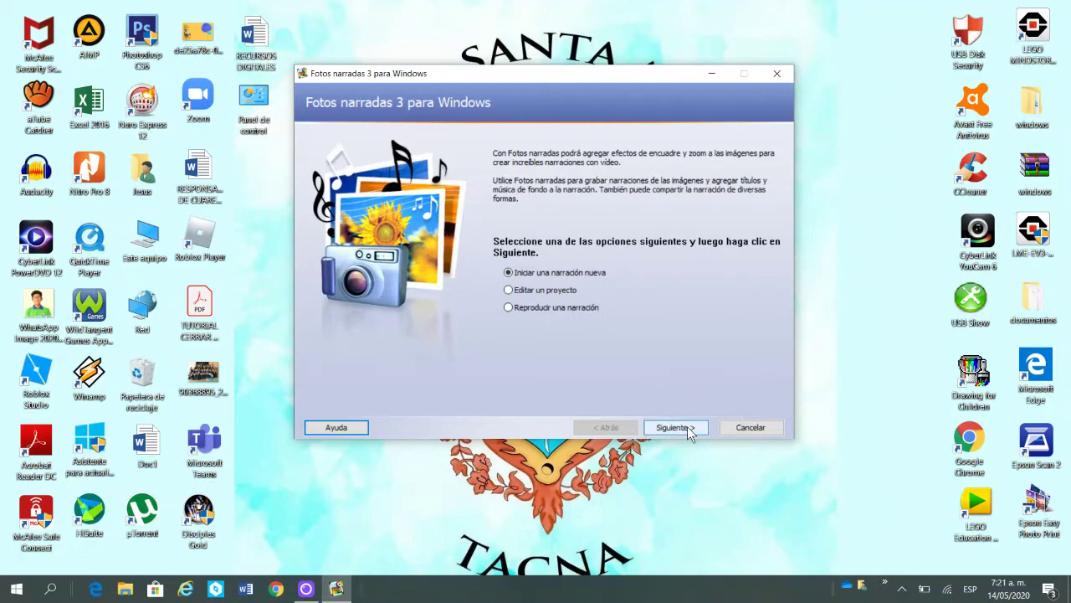
click(687, 428)
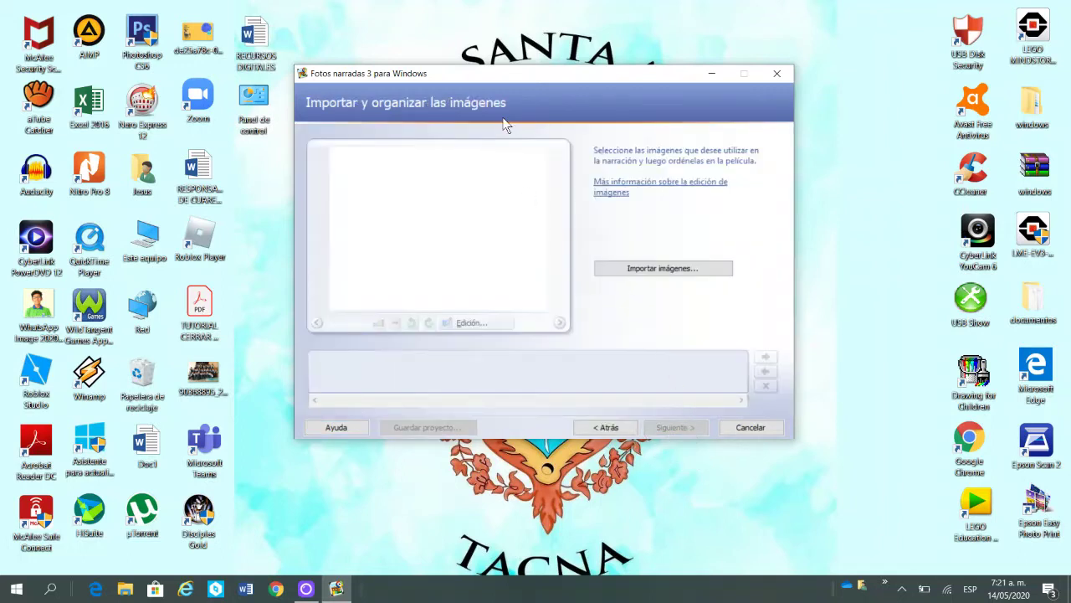
Import IMAGEN 1, IMAGEN 3 and IMAGEN 4 from the folder IMAGENES 13 DE MAYO into the narration
drag(493, 78, 469, 70)
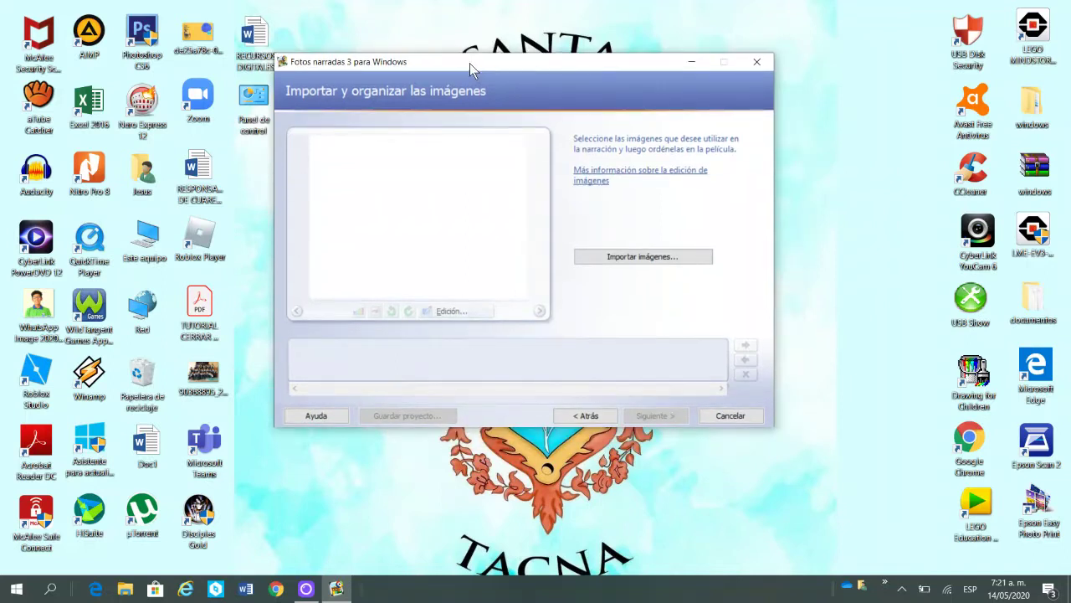
click(633, 260)
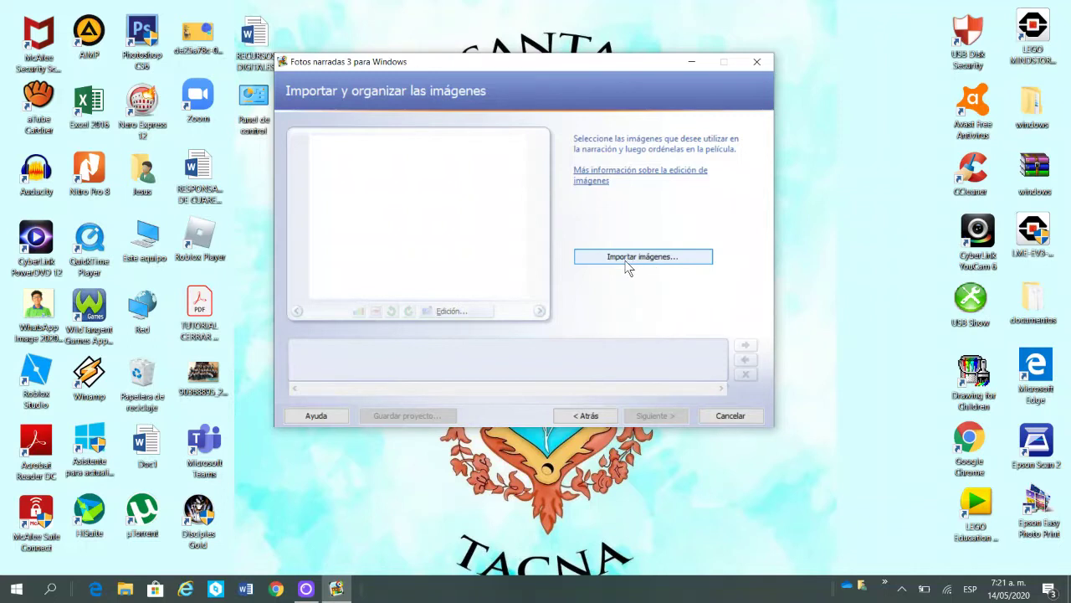
click(621, 260)
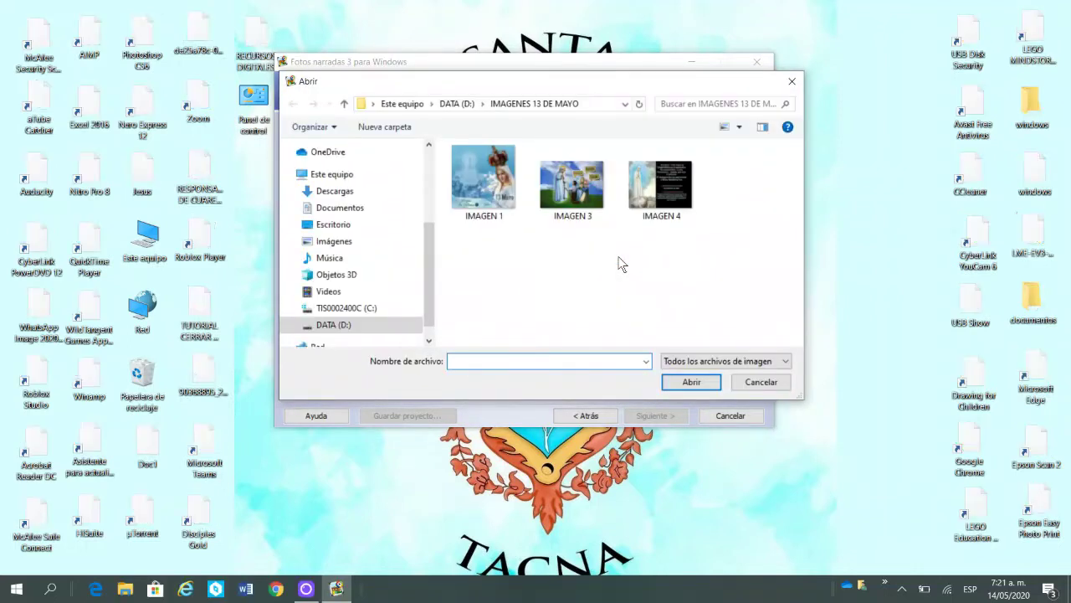
scroll(430, 270, down, 1)
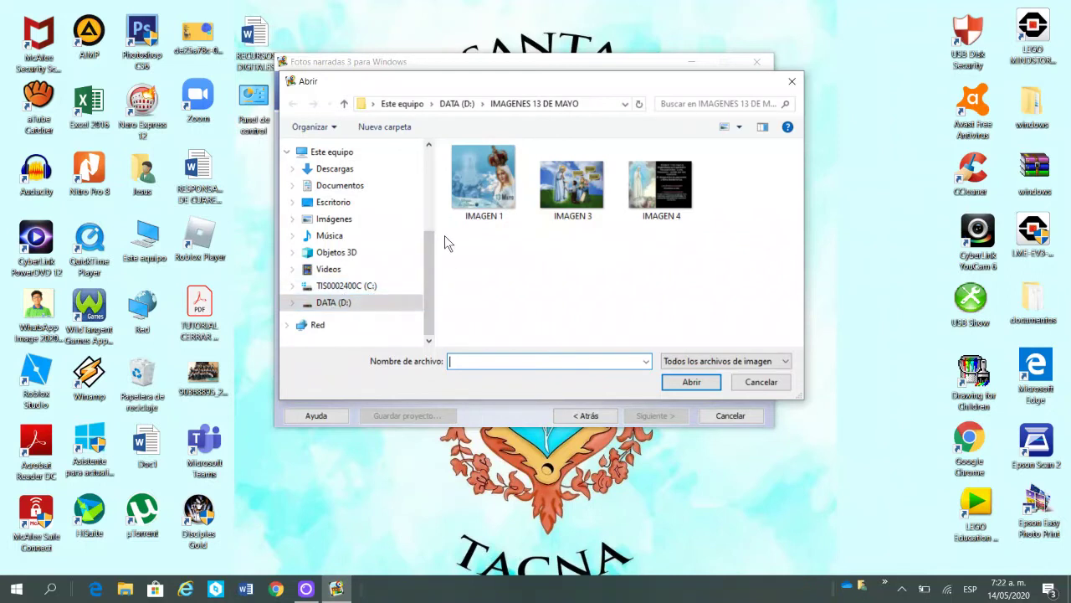
drag(446, 244, 726, 140)
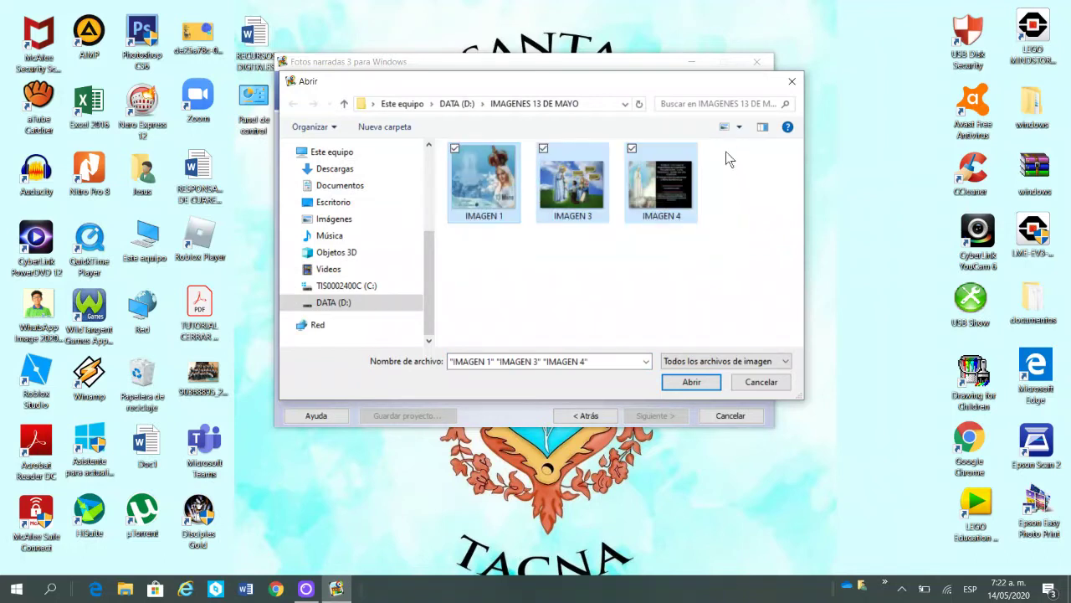
click(691, 382)
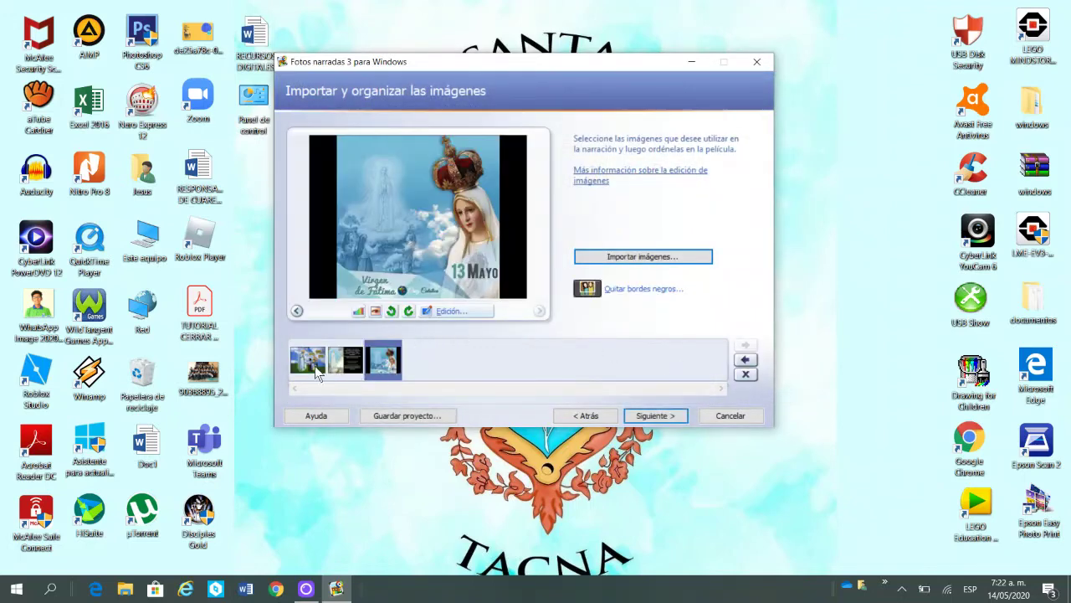
Move the "13 Mayo" Virgen de Fátima image to the start of the filmstrip and continue to adding titles
click(384, 361)
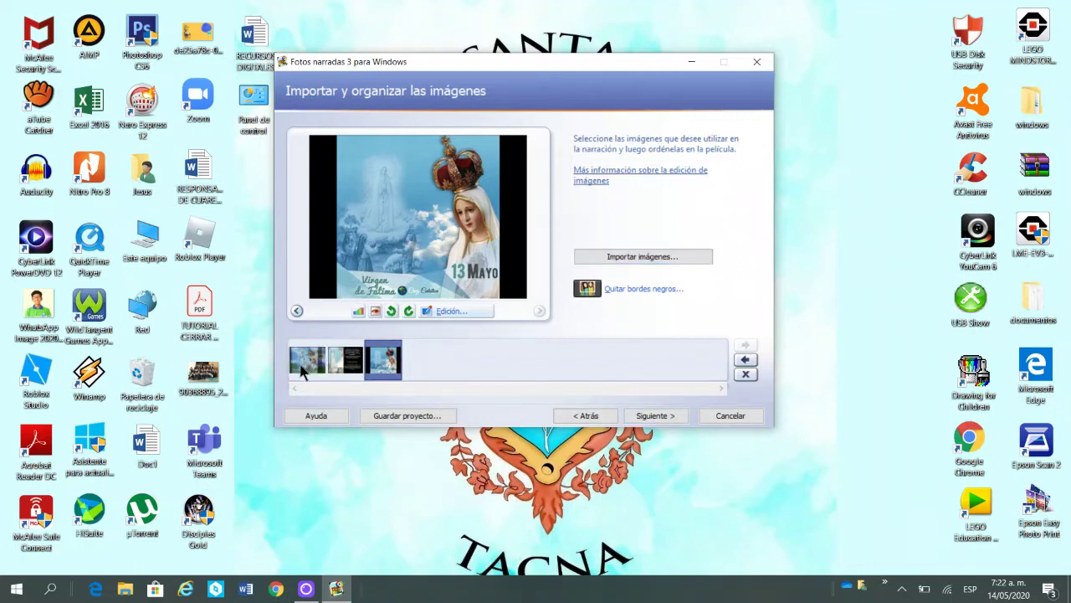
drag(383, 362, 301, 371)
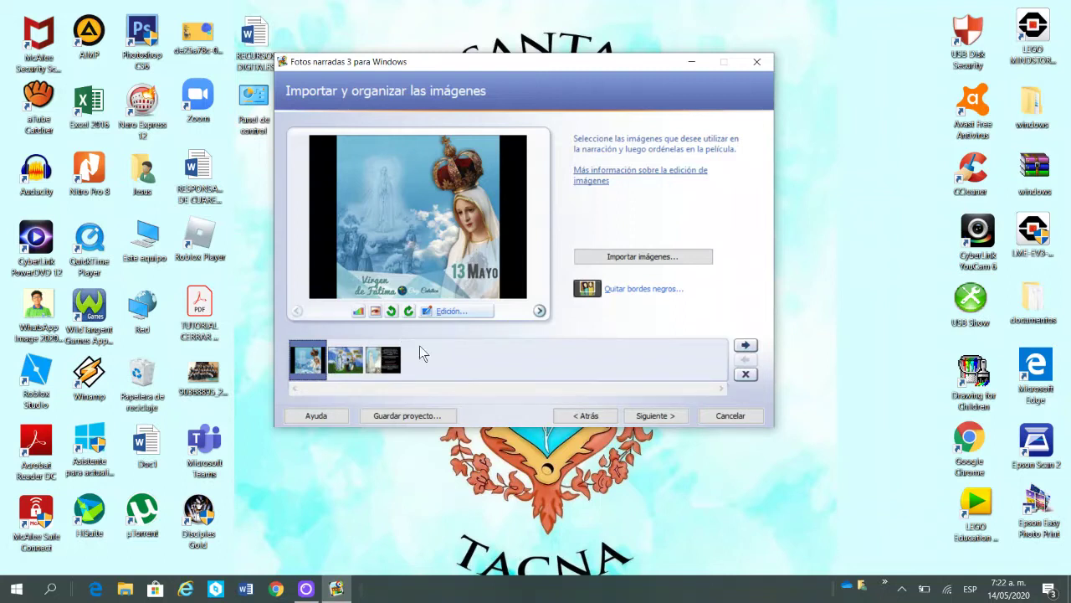
click(667, 417)
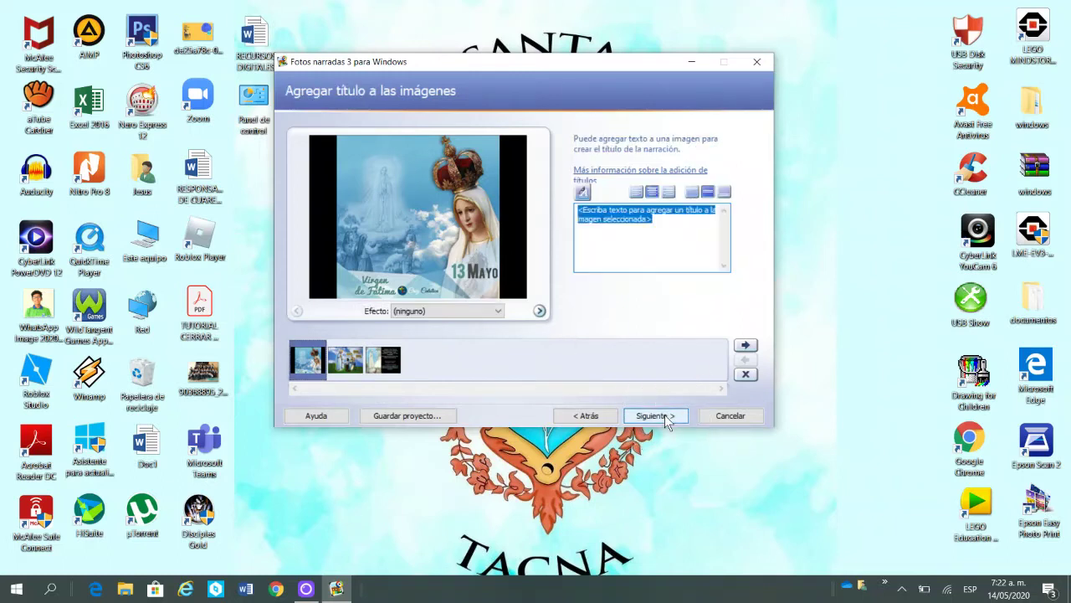
Skip the titles and narration stages and preview the narration from the background music stage
click(666, 417)
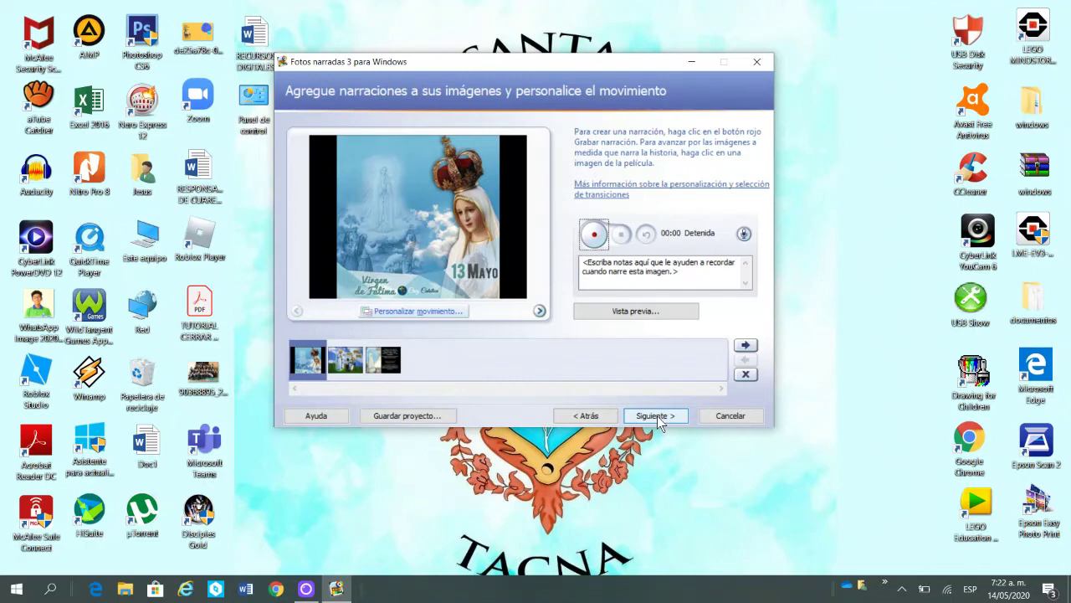
click(657, 415)
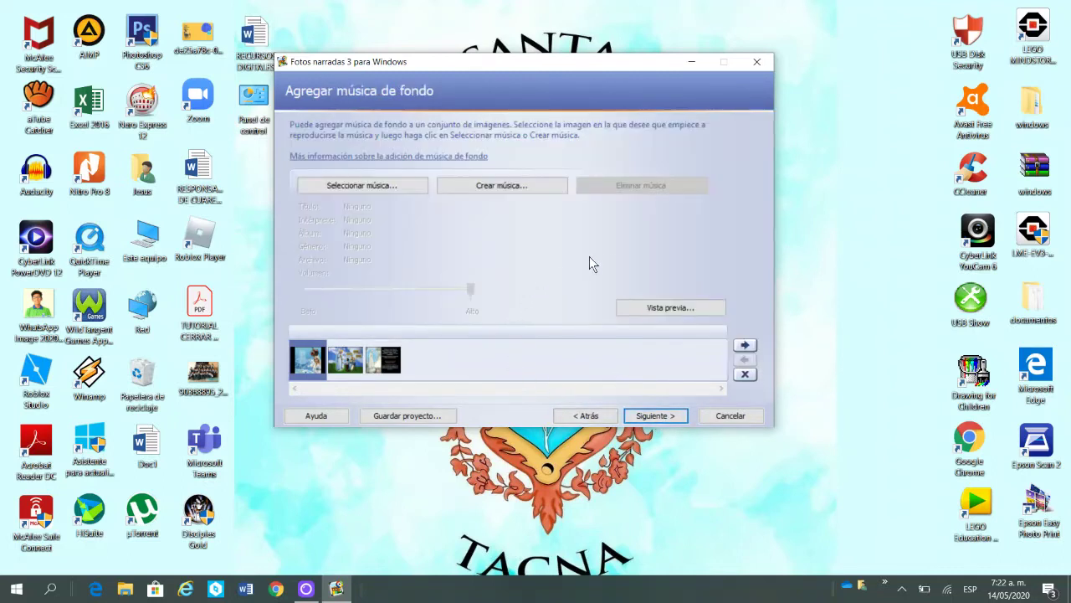
click(655, 307)
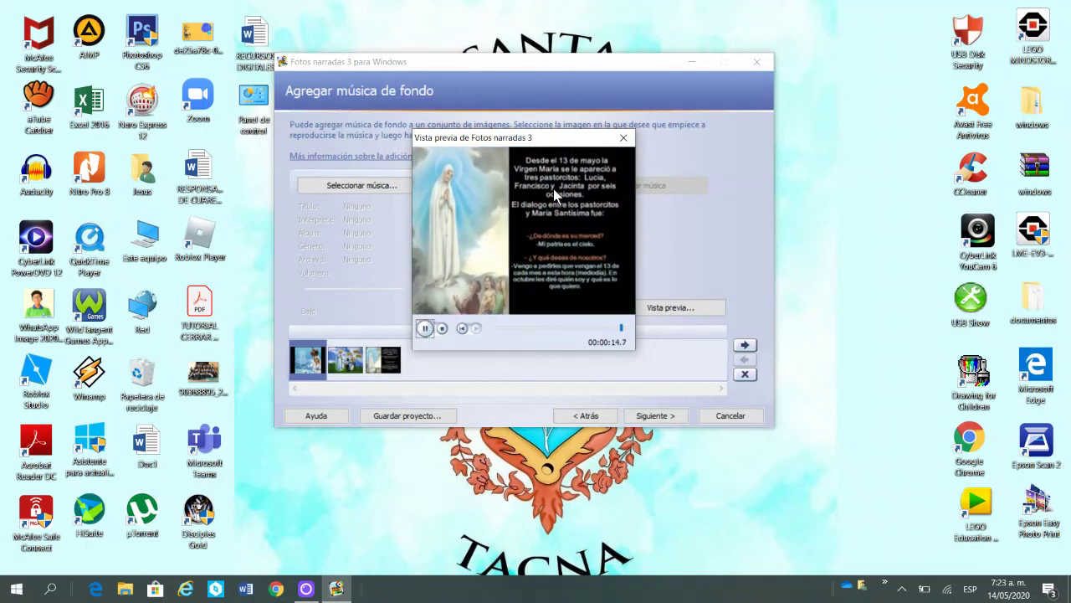
Save the narration project as PRÁCTICA 01 in the folder IMAGENES 13 DE MAYO and close the program
click(626, 139)
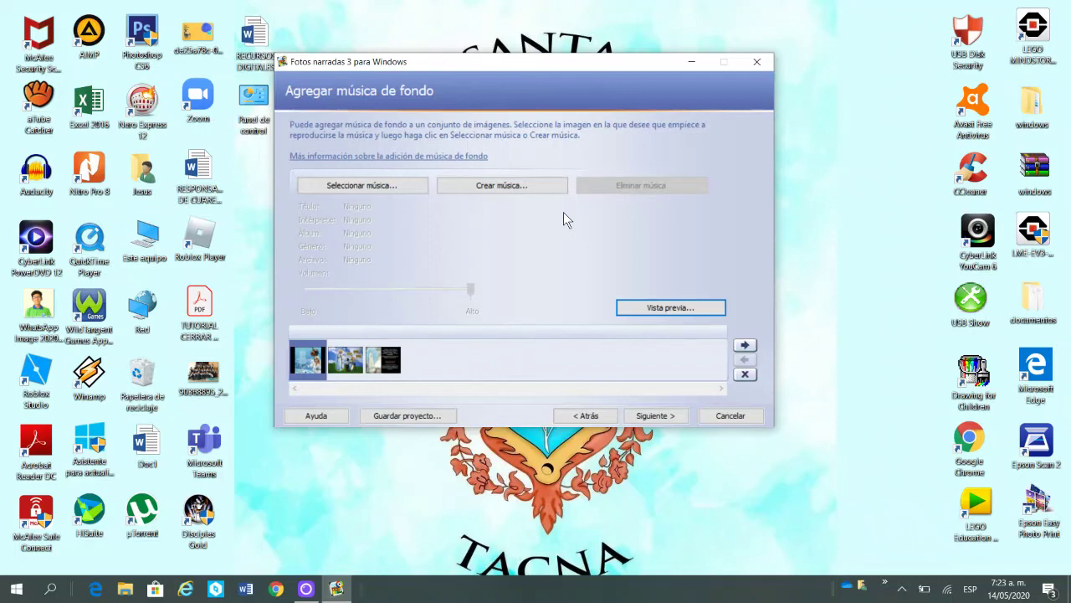
click(417, 422)
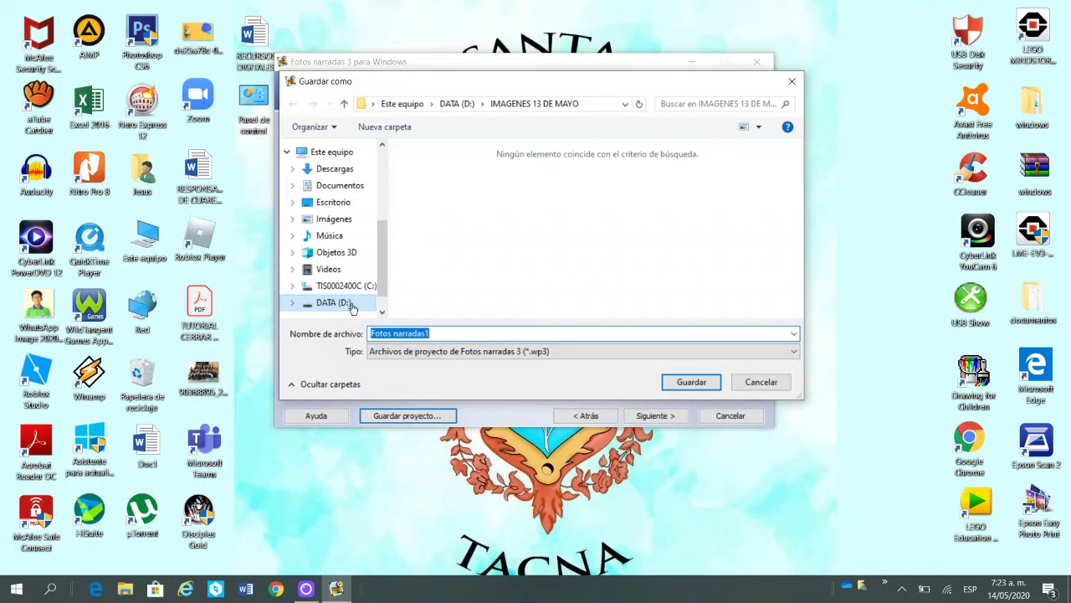
click(432, 333)
drag(430, 333, 370, 333)
key(BackSpace)
text(PRÁCTICA)
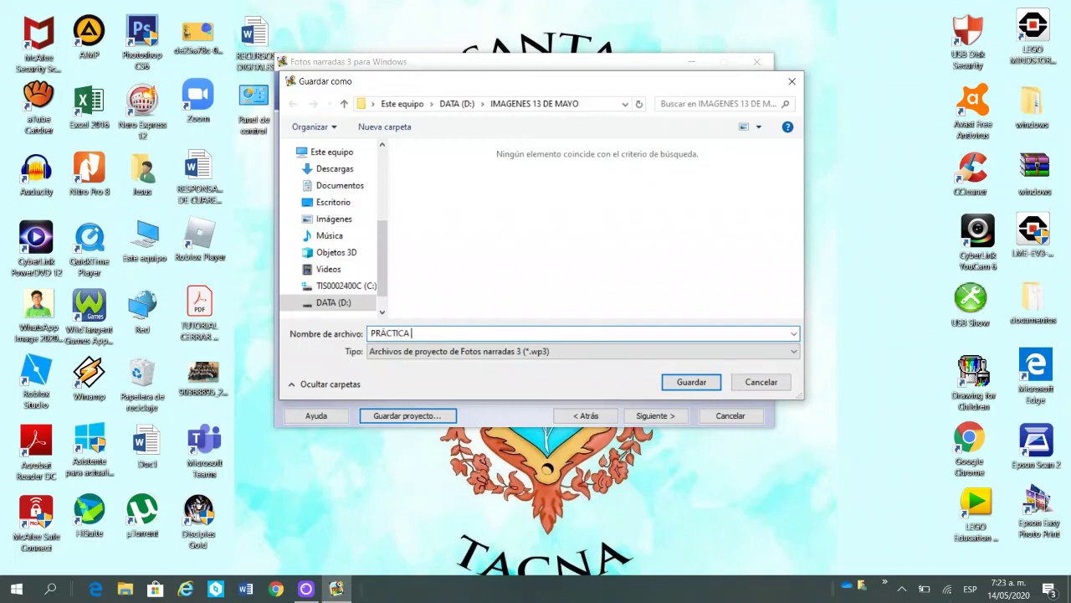
text( 01)
click(681, 383)
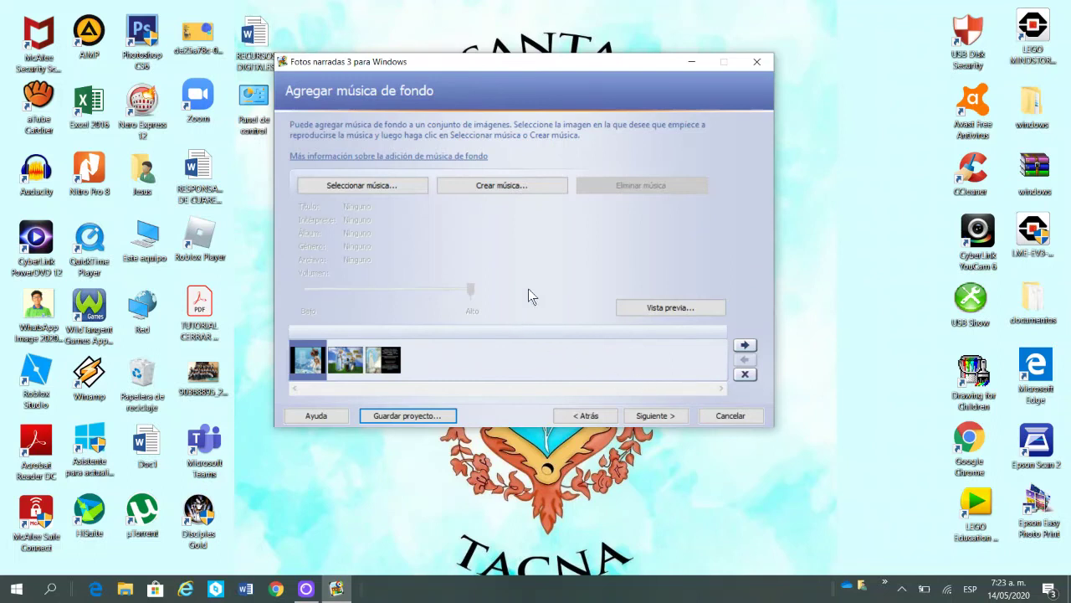
click(757, 62)
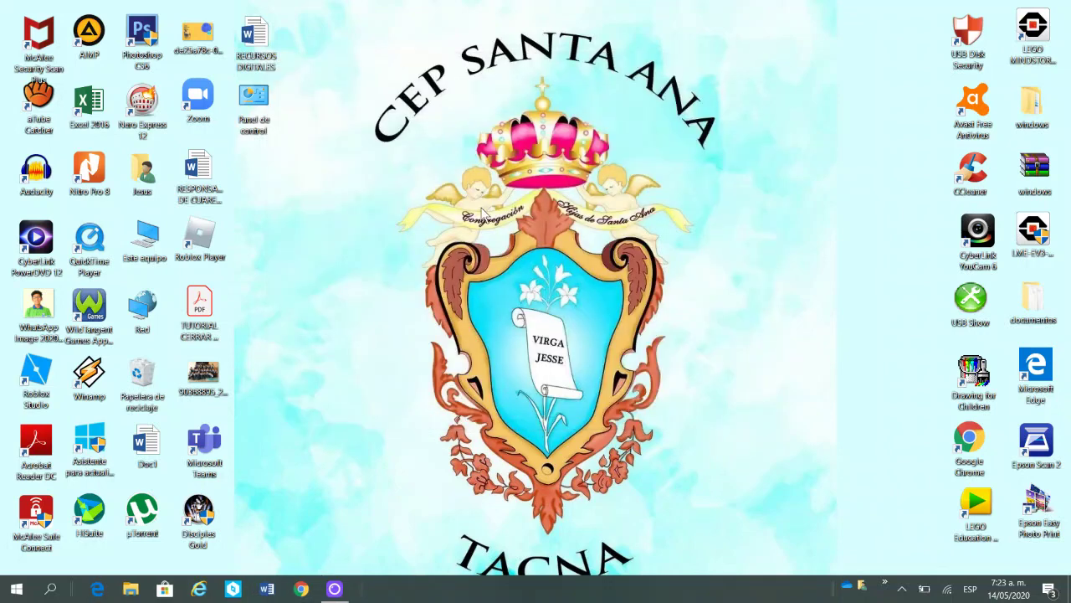
right_click(482, 209)
click(421, 252)
right_click(429, 193)
click(402, 238)
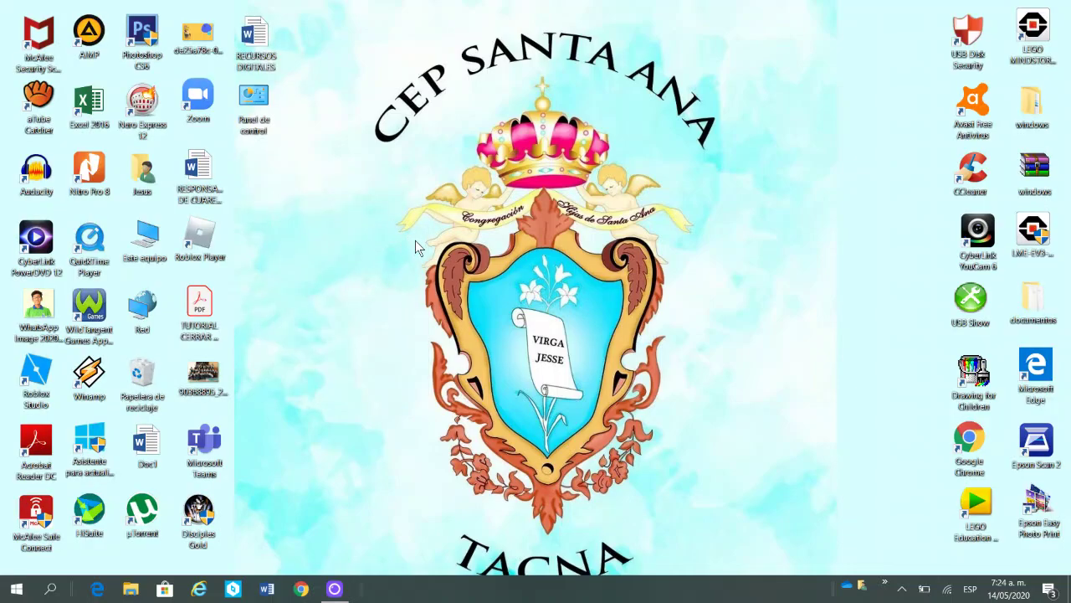